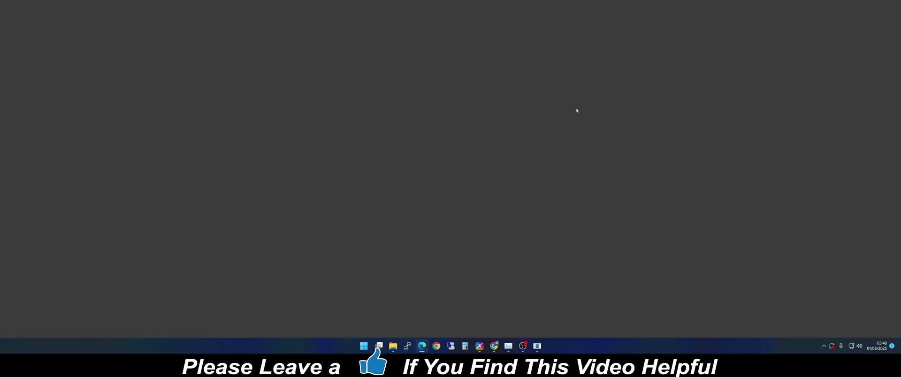
# - Switch the Contabo plan prices to euros by setting Currency to EUR
pyautogui.scroll(-2, 545, 125)
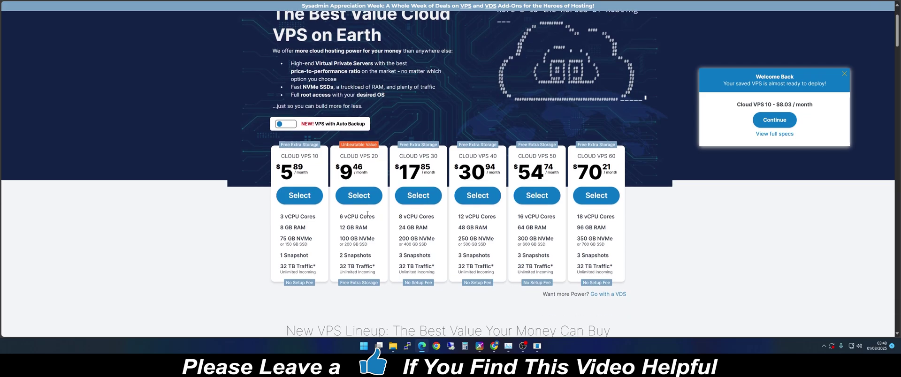
pyautogui.scroll(2, 520, 52)
pyautogui.click(540, 16)
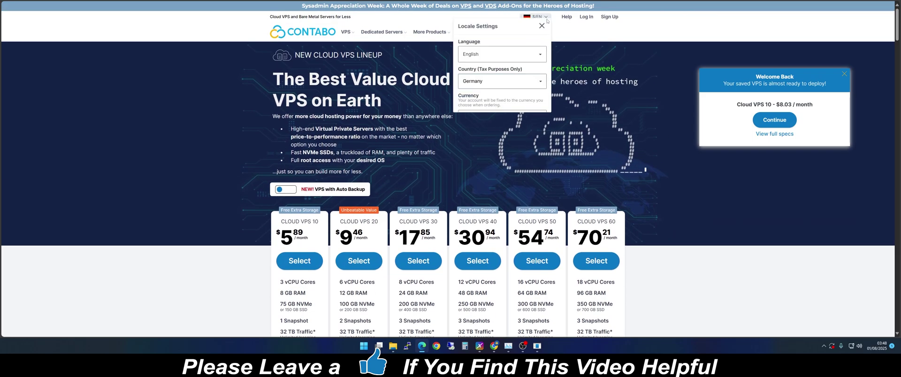
pyautogui.click(500, 119)
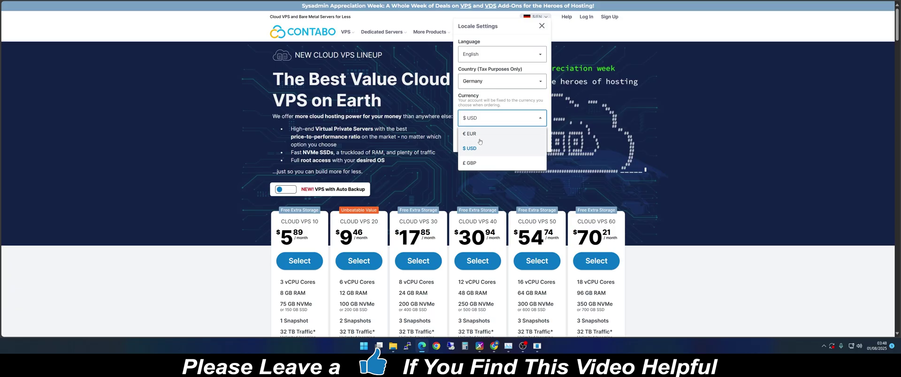
pyautogui.click(479, 135)
pyautogui.click(480, 137)
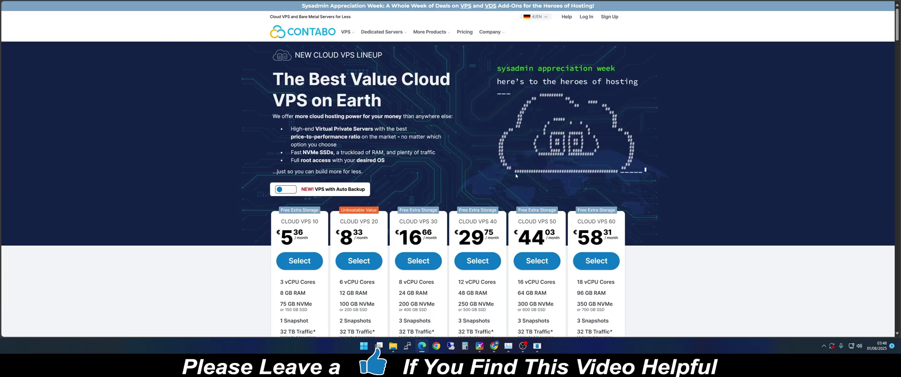
# - Set the Currency back to USD so plans show $5.89 to $70.21 monthly
pyautogui.click(536, 17)
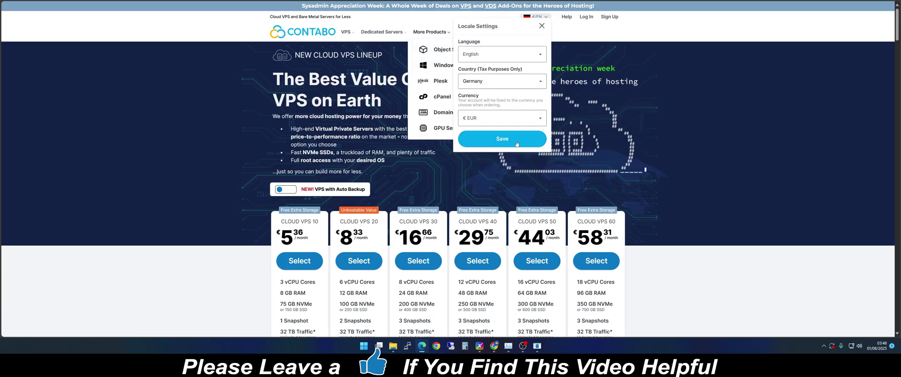
pyautogui.click(513, 124)
pyautogui.click(475, 147)
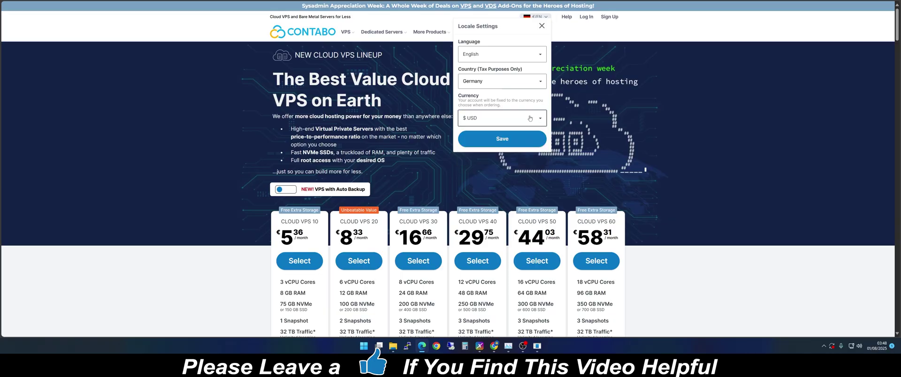
pyautogui.click(505, 143)
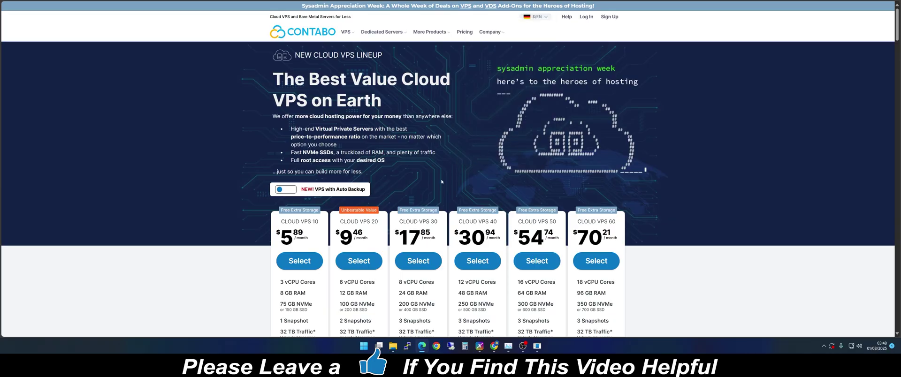
pyautogui.scroll(-2, 441, 182)
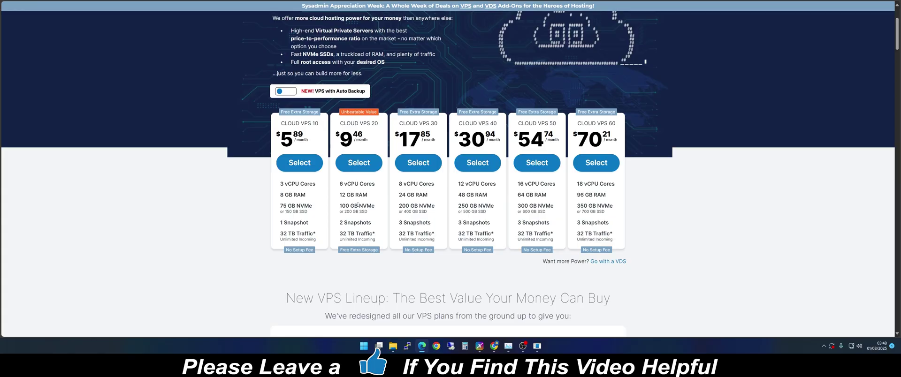
pyautogui.scroll(1, 358, 206)
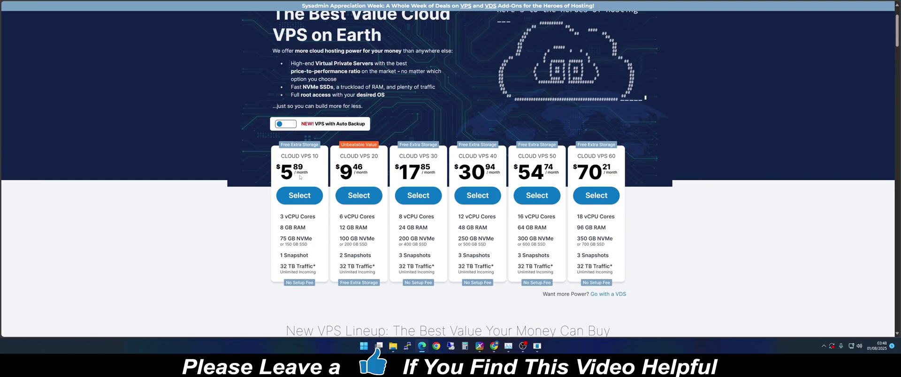
# - Select the Cloud VPS 10 plan and keep it instead of upgrading
pyautogui.click(300, 195)
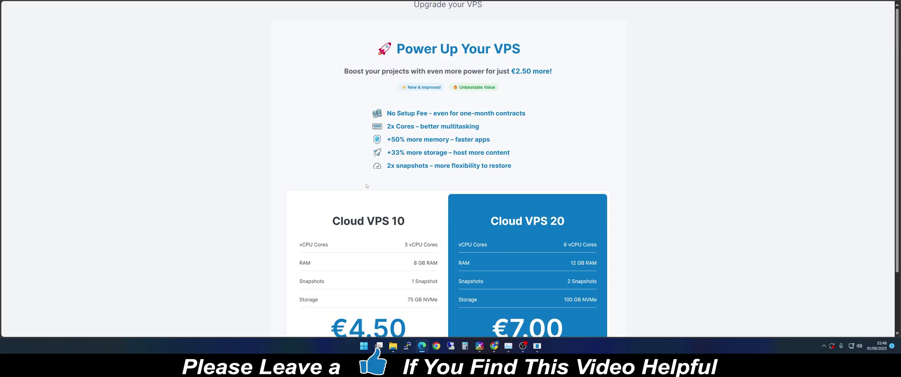
pyautogui.scroll(-3, 455, 158)
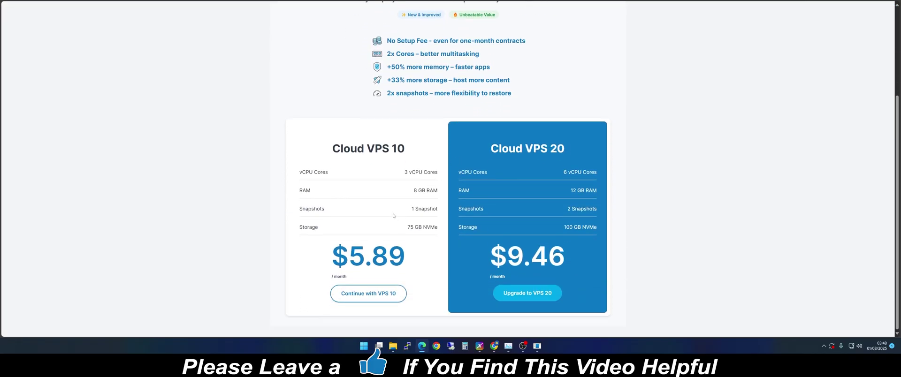
pyautogui.click(369, 294)
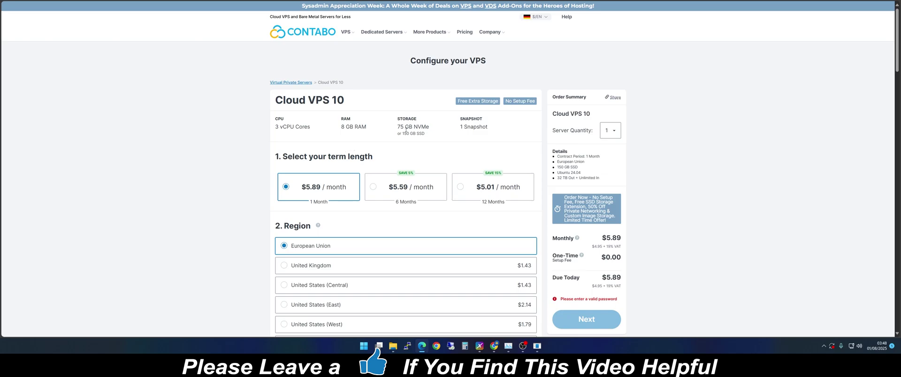
# - Change the storage type to 75 GB NVMe at no extra charge
pyautogui.scroll(-2, 350, 186)
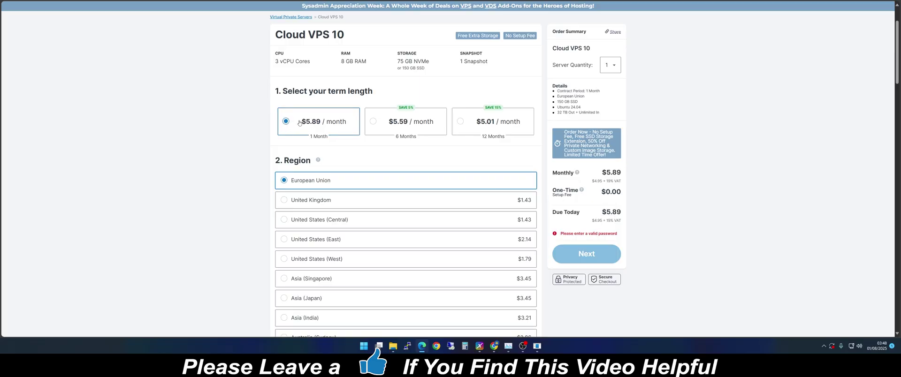
pyautogui.scroll(-1, 339, 188)
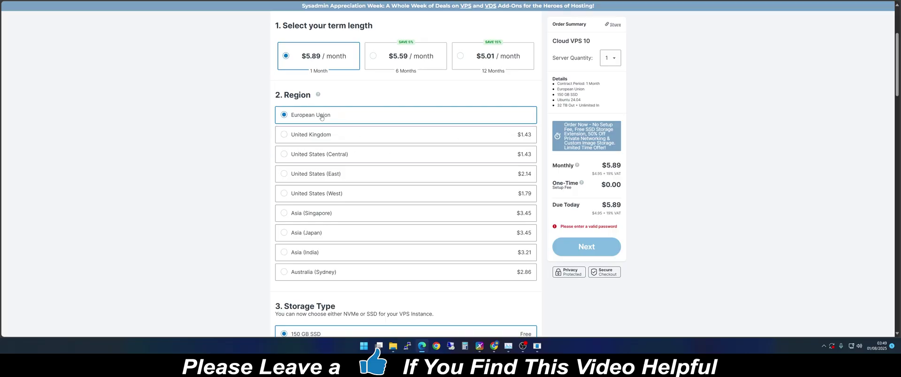
pyautogui.scroll(-4, 468, 130)
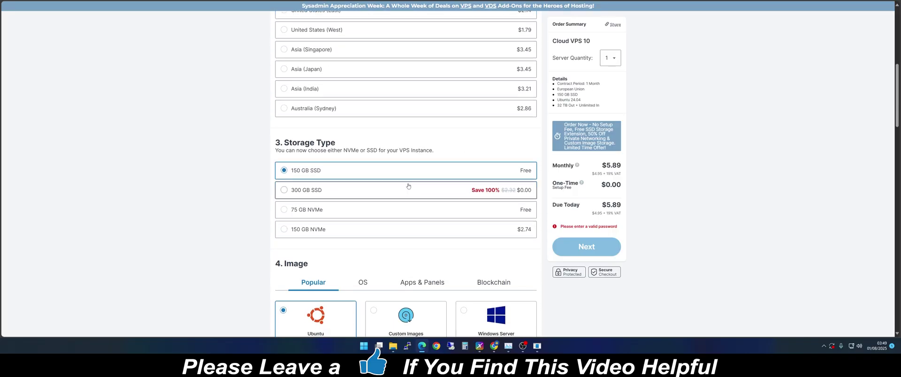
pyautogui.scroll(-1, 310, 165)
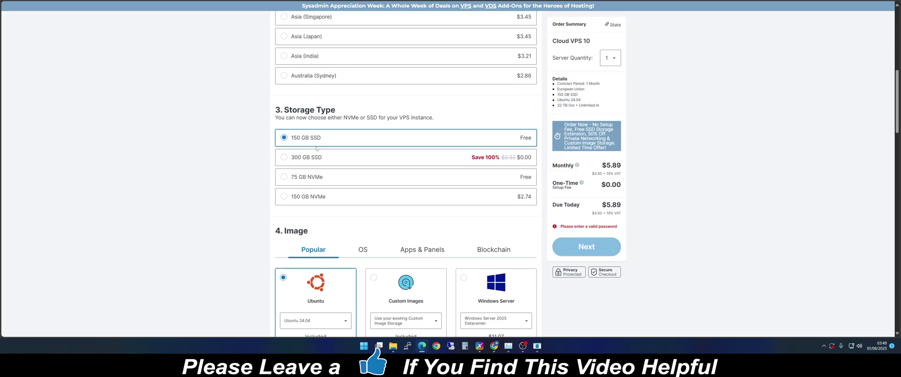
pyautogui.click(285, 178)
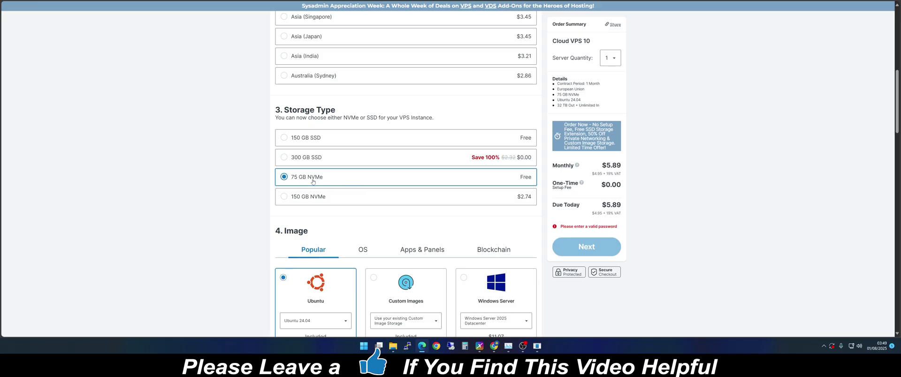
# - Keep Ubuntu 24.04 as the server image version
pyautogui.scroll(-3, 417, 181)
pyautogui.scroll(-1, 420, 193)
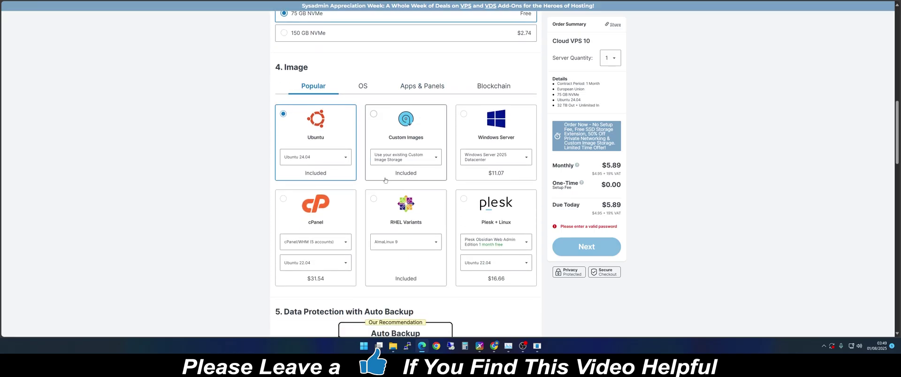
pyautogui.click(343, 160)
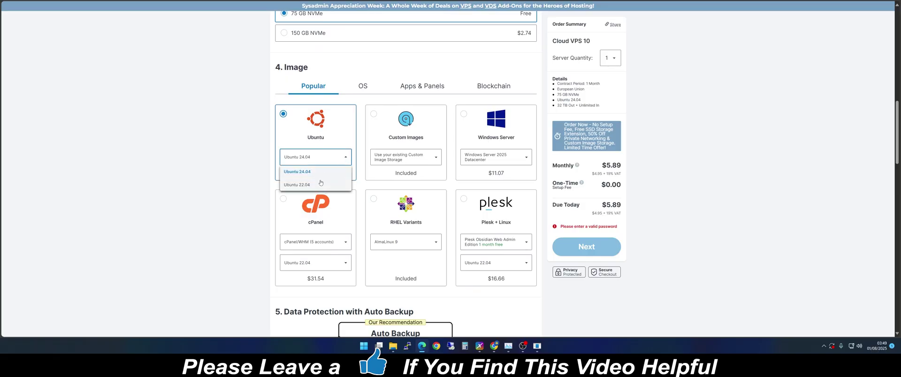
pyautogui.click(348, 133)
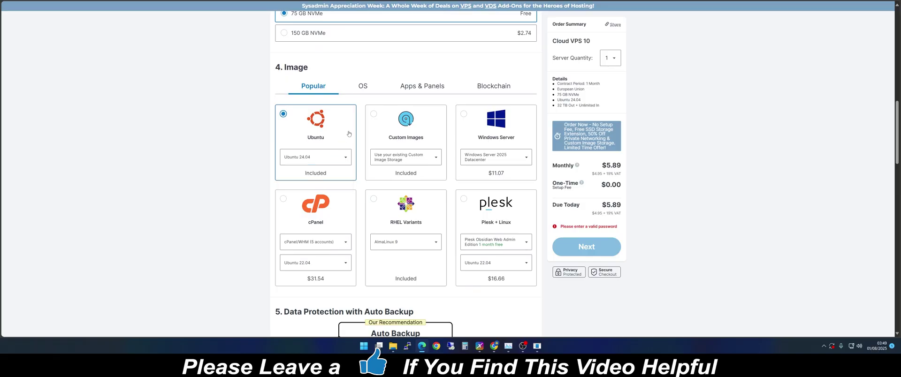
# - Generate a random root password for the server login, leaving add-ons at None/Unmanaged
pyautogui.scroll(-5, 351, 142)
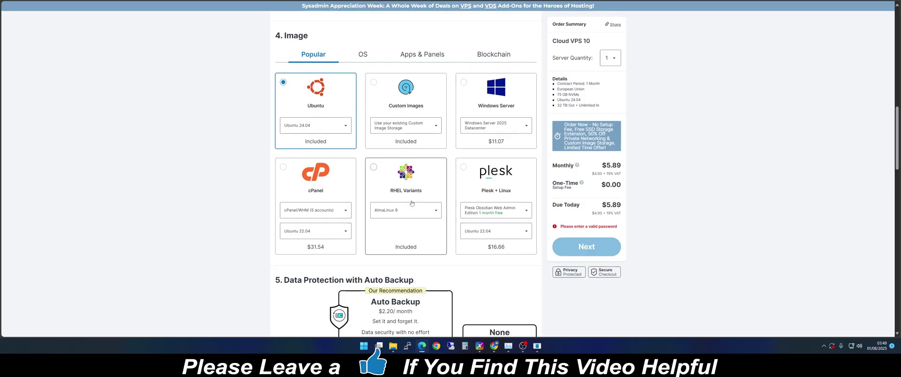
pyautogui.scroll(-2, 391, 235)
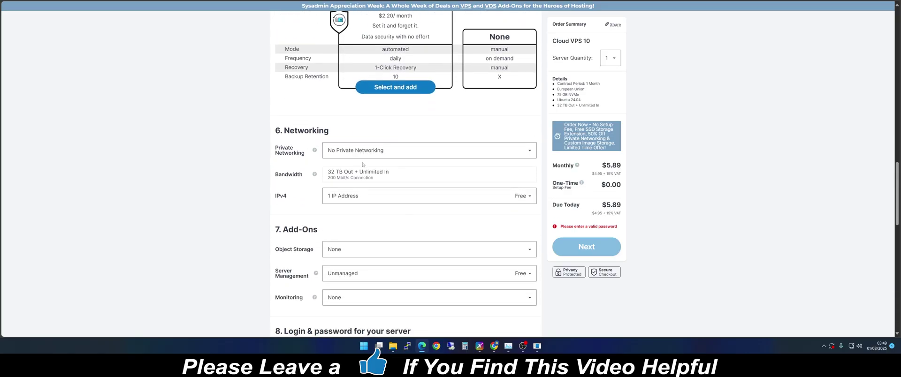
pyautogui.scroll(-5, 362, 171)
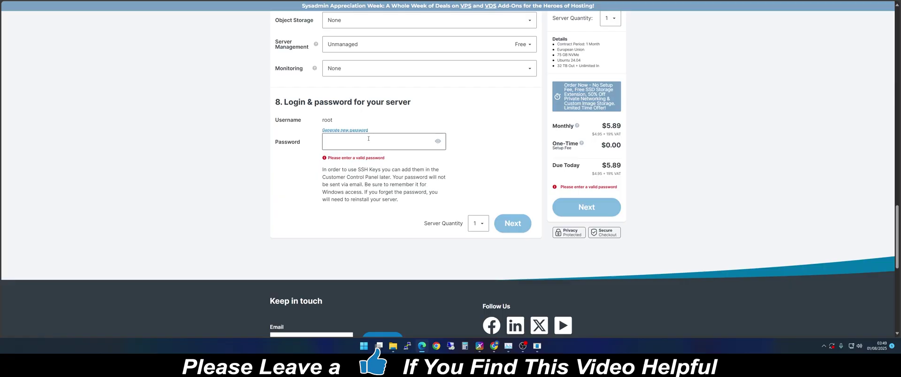
pyautogui.click(374, 144)
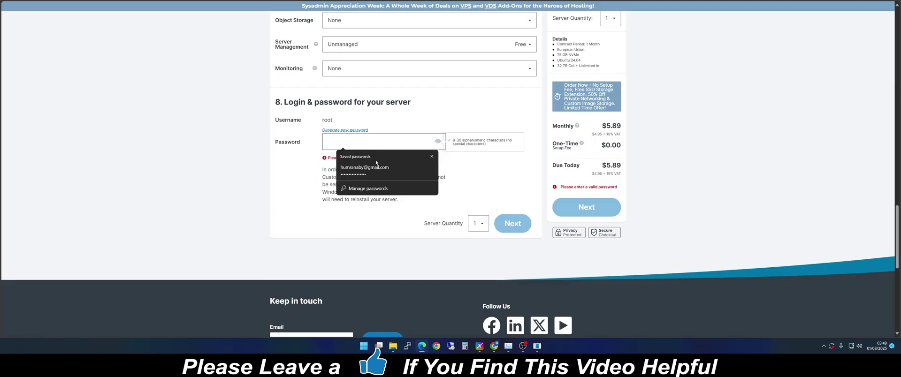
pyautogui.click(487, 175)
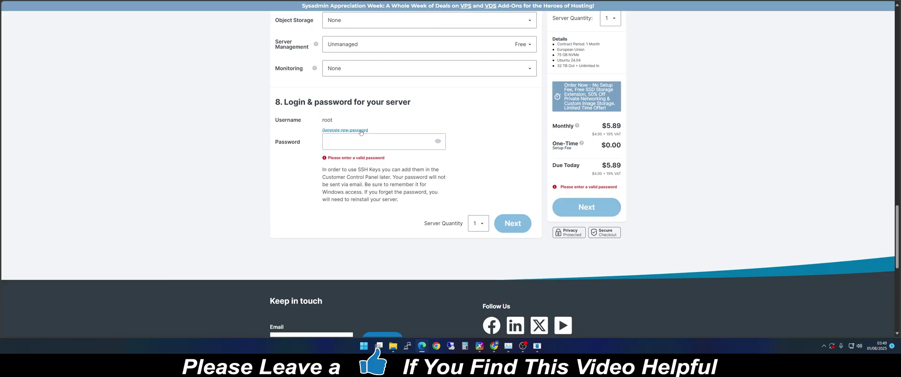
pyautogui.click(360, 132)
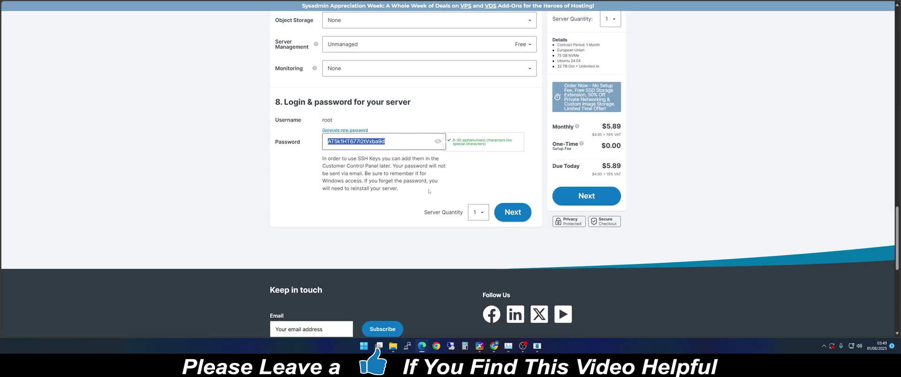
pyautogui.scroll(1, 450, 181)
pyautogui.click(500, 184)
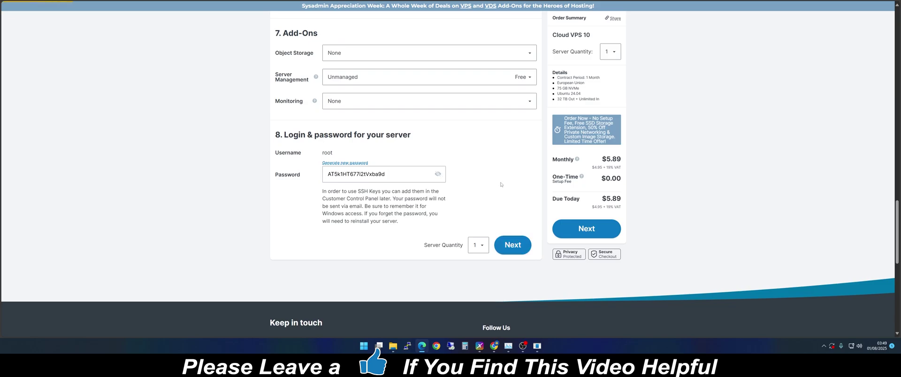
# - Continue the Cloud VPS 10 order to the Register or Login customer-data form and review its fields
pyautogui.click(587, 229)
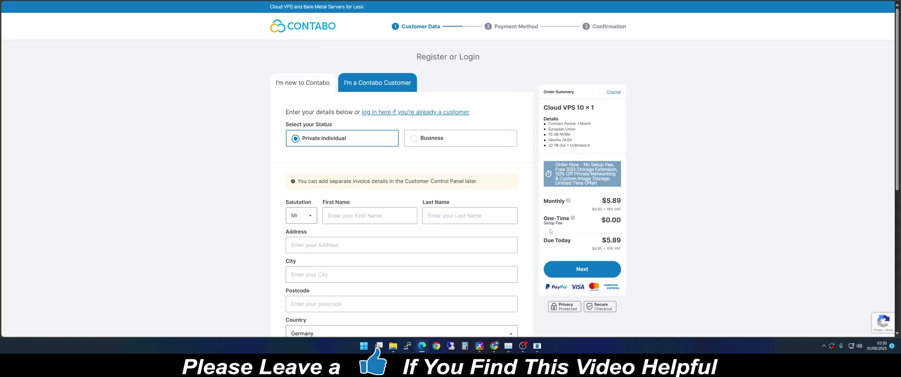
pyautogui.click(404, 218)
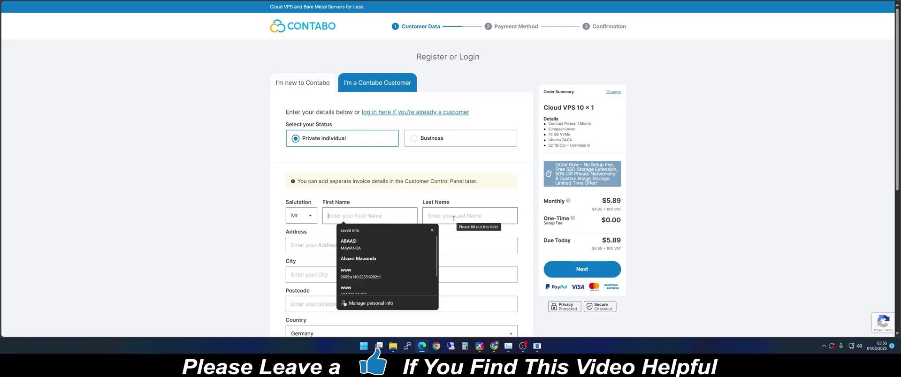
pyautogui.scroll(-5, 353, 223)
pyautogui.scroll(5, 353, 223)
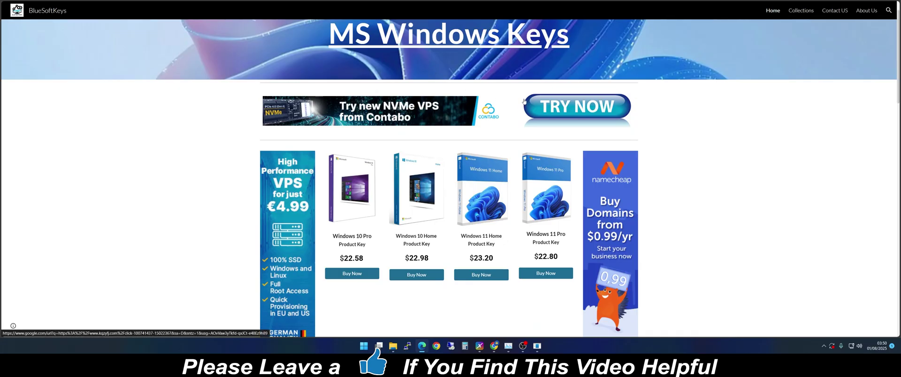
# - Go to Collections > Files > Software Downloads on BlueSoftKeys
pyautogui.click(803, 13)
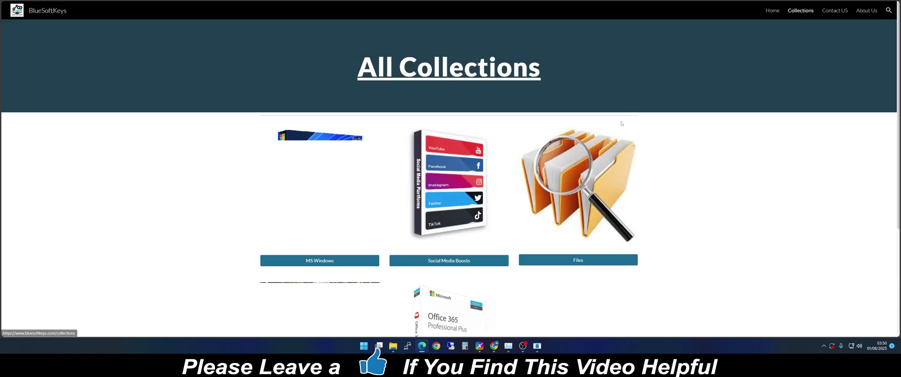
pyautogui.scroll(-2, 617, 144)
pyautogui.click(580, 163)
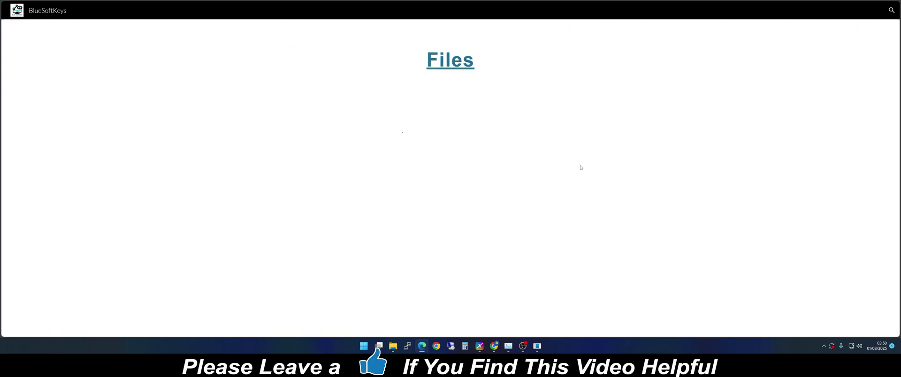
pyautogui.scroll(-1, 506, 168)
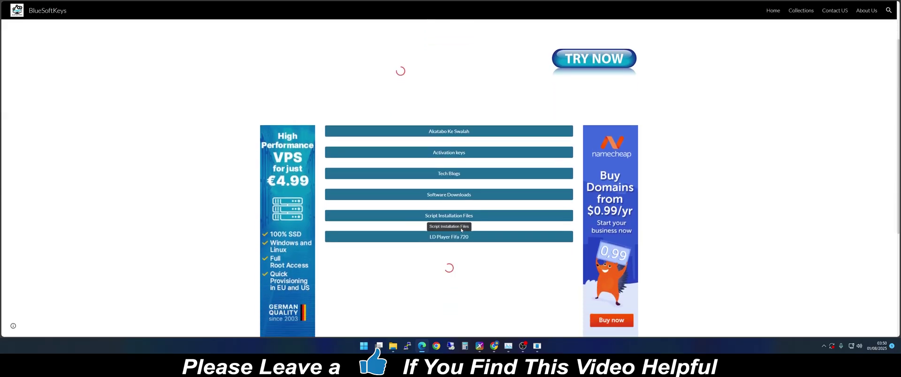
pyautogui.click(448, 199)
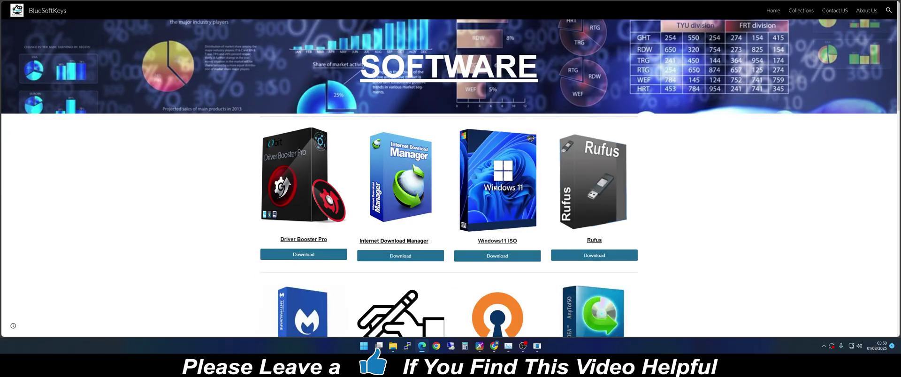
# - Download PuTTY from the software download grid
pyautogui.scroll(-6, 494, 188)
pyautogui.scroll(-2, 493, 189)
pyautogui.scroll(2, 389, 199)
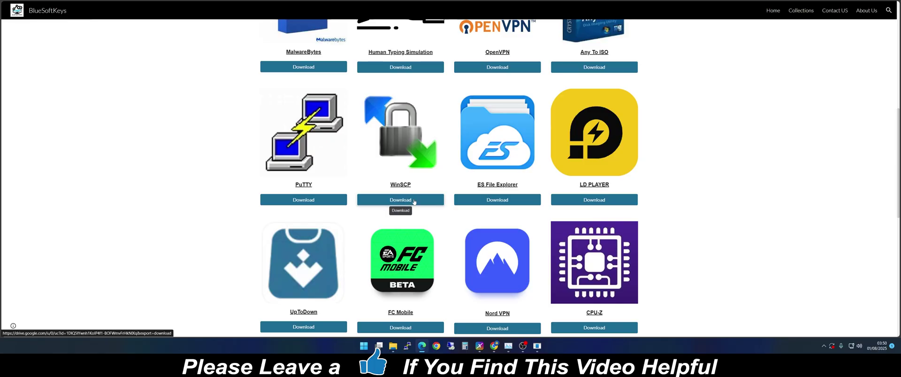
pyautogui.click(316, 204)
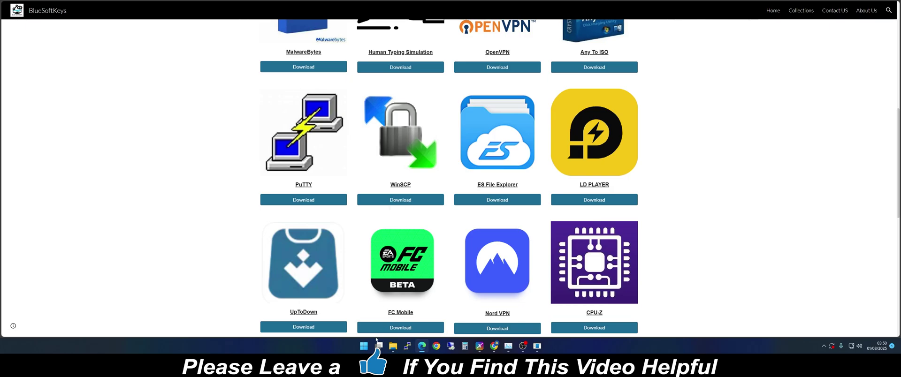
# - Launch PuTTY from the Start menu search 'pu'
pyautogui.click(363, 346)
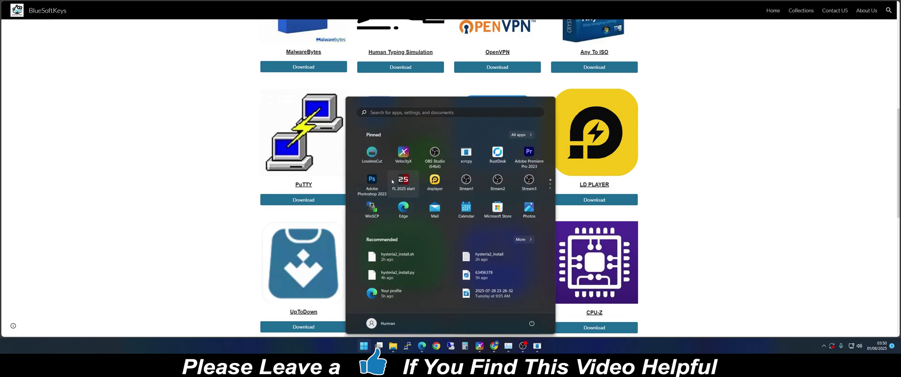
pyautogui.write('pu')
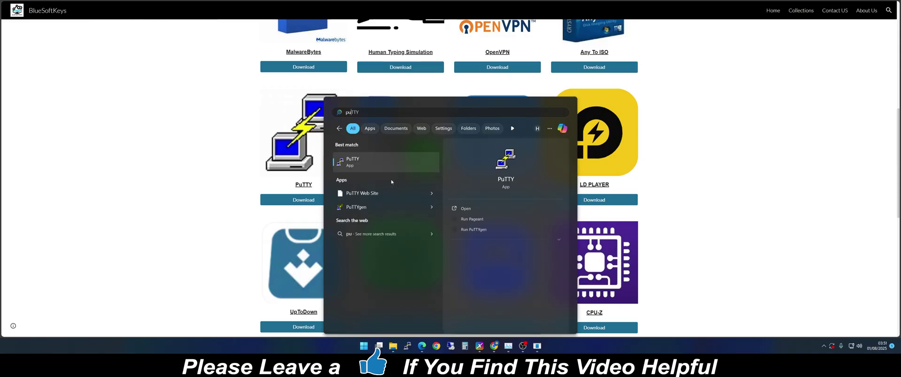
pyautogui.click(466, 208)
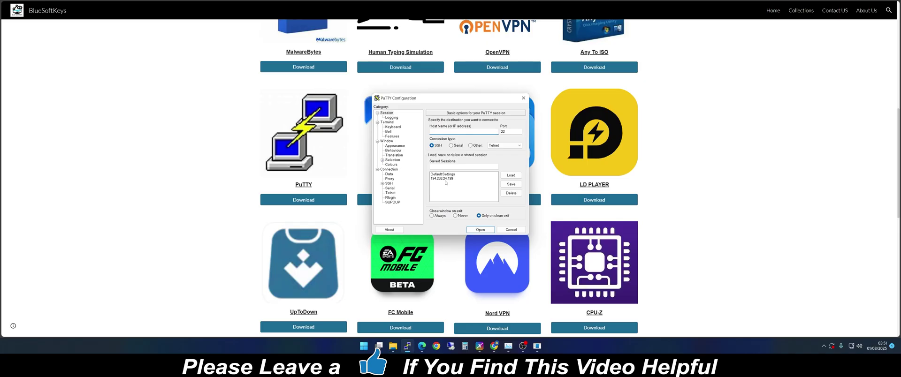
# - Load the saved session, set host 194.238.24.199, and open the SSH connection
pyautogui.click(443, 179)
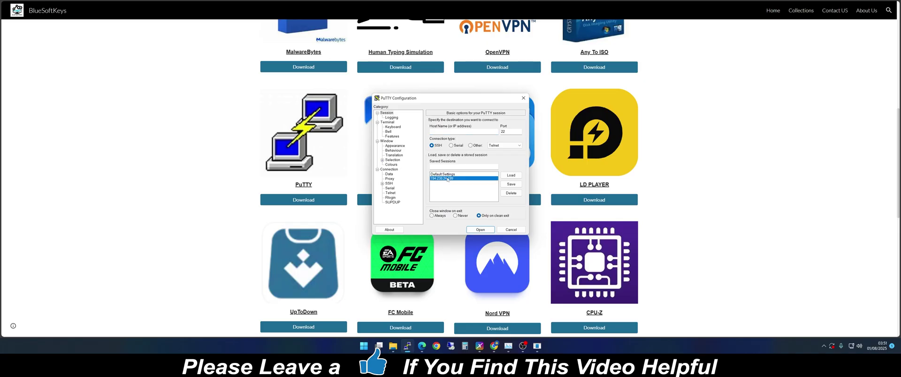
pyautogui.click(511, 175)
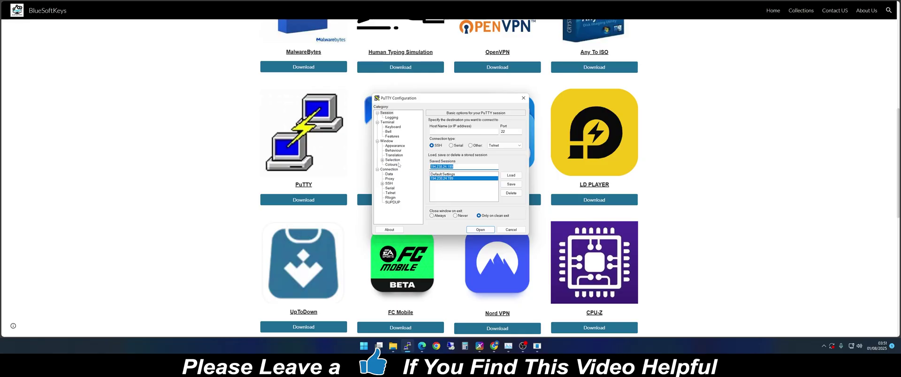
pyautogui.click(448, 132)
pyautogui.hotkey('ctrl', 'v')
pyautogui.click(481, 229)
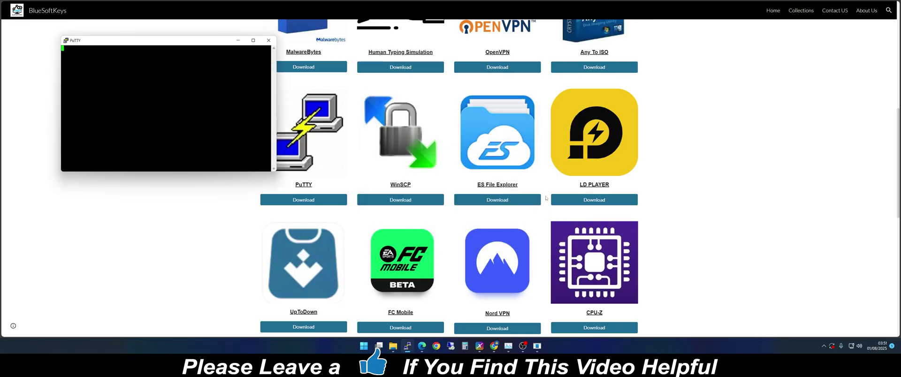
# - Move and enlarge the PuTTY terminal window near the screen centre
pyautogui.moveTo(153, 45); pyautogui.dragTo(363, 84)
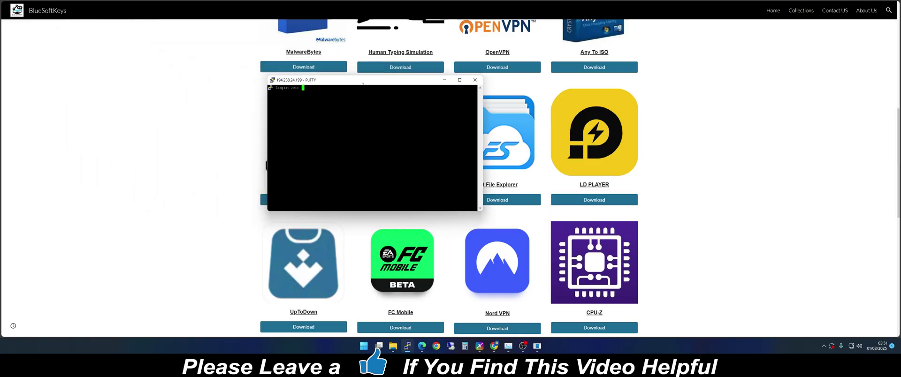
pyautogui.moveTo(482, 211); pyautogui.dragTo(672, 333)
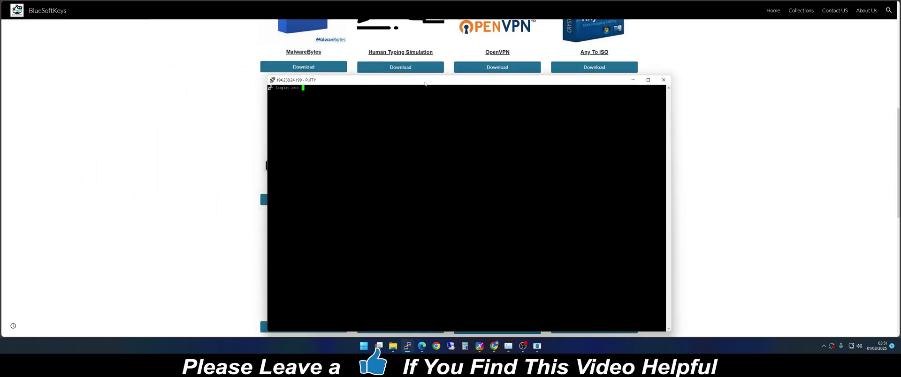
pyautogui.moveTo(426, 84); pyautogui.dragTo(383, 65)
# - Log in as root with the server password, then bring the browser to the front
pyautogui.write('roo')
pyautogui.press('Return')
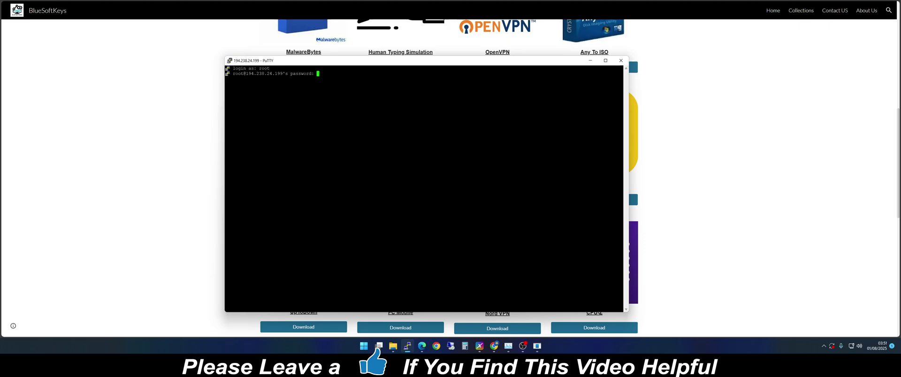
pyautogui.press('Return')
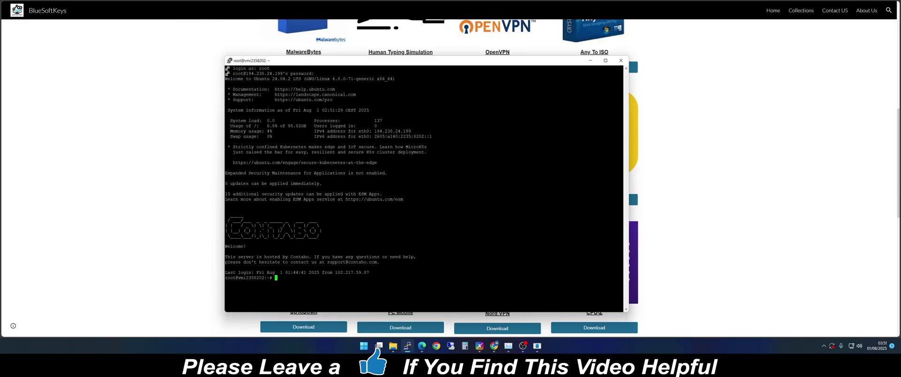
pyautogui.click(221, 192)
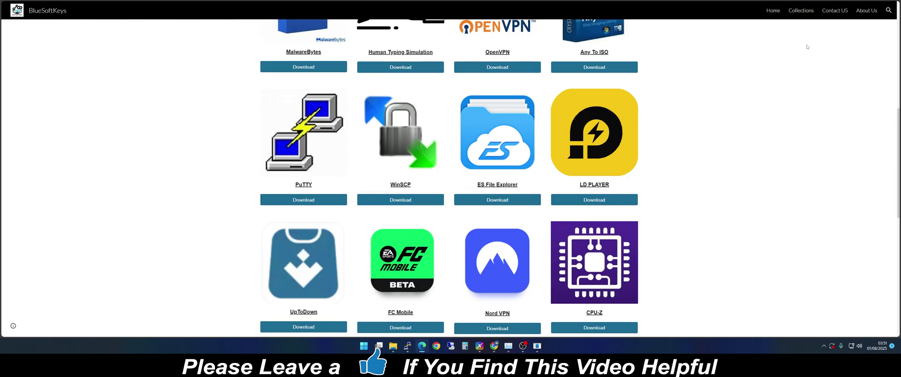
# - Go to Collections > Files > Script Installation Files on BlueSoftKeys
pyautogui.click(802, 11)
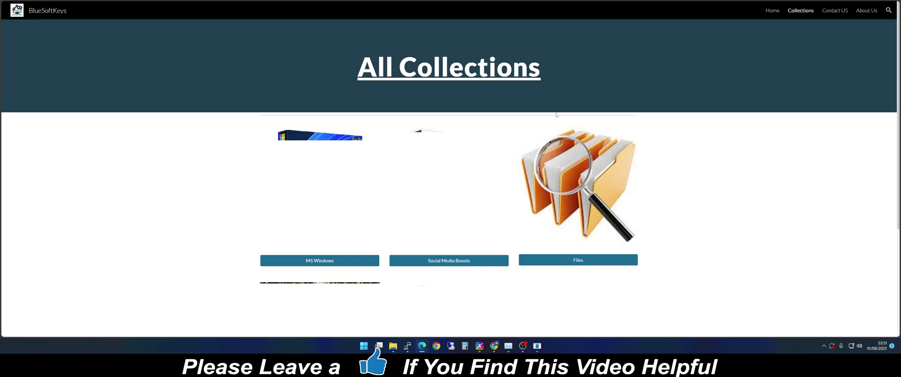
pyautogui.scroll(-1, 577, 178)
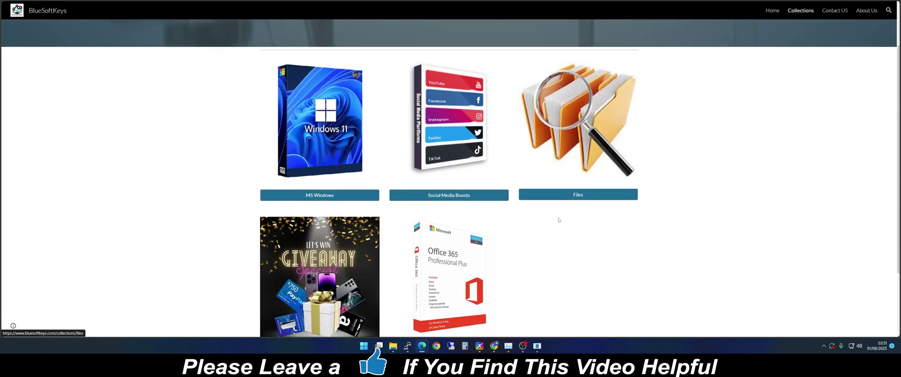
pyautogui.click(582, 198)
pyautogui.scroll(-1, 431, 205)
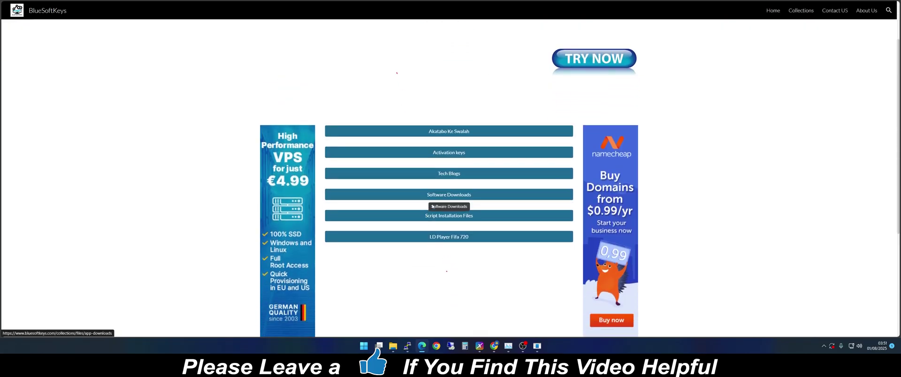
pyautogui.click(448, 216)
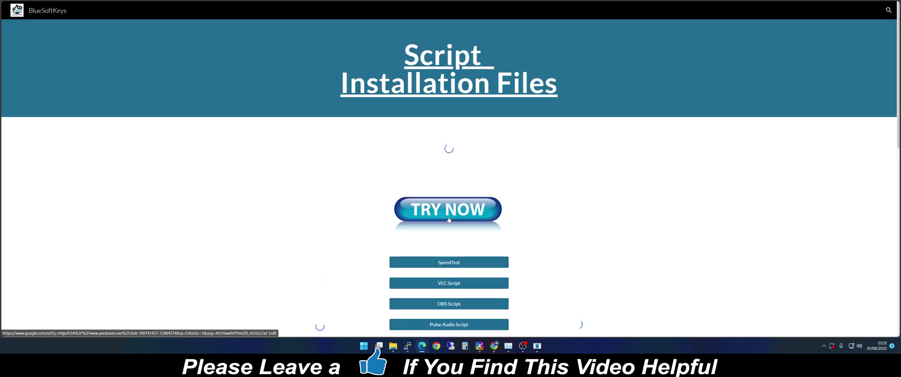
# - Open Hysteria VPN Script and show the Hysteria Plain Script commands
pyautogui.scroll(-12, 465, 221)
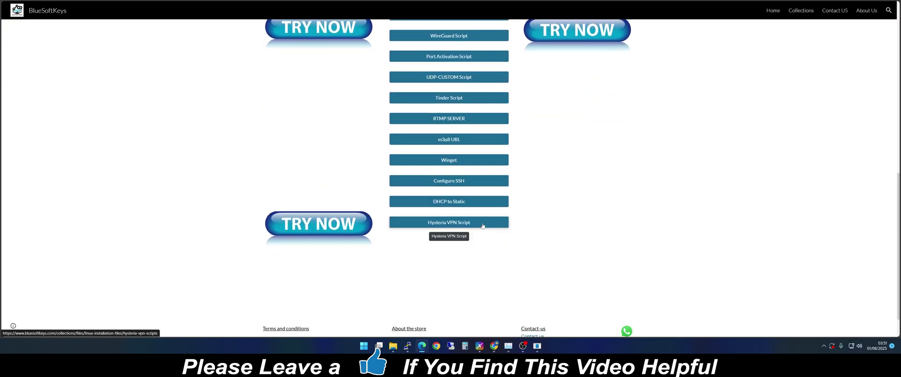
pyautogui.click(453, 225)
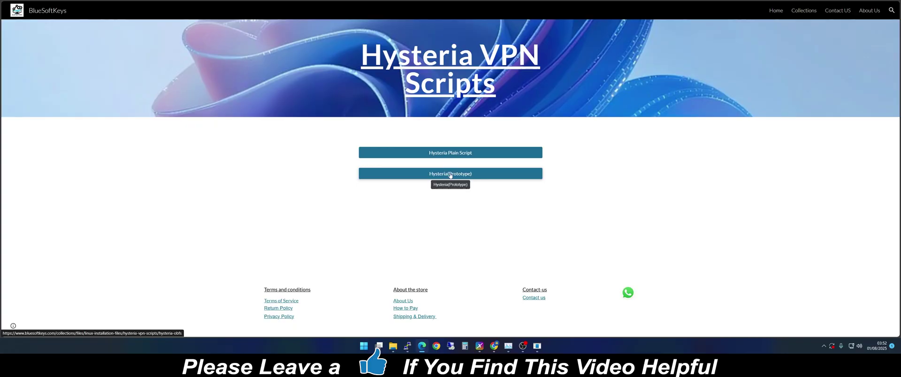
pyautogui.click(484, 156)
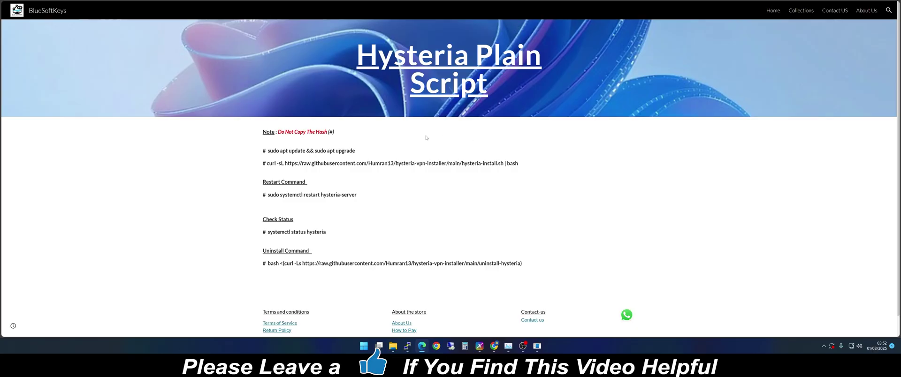
# - Snap the script page and PuTTY terminal side by side
pyautogui.moveTo(357, 151); pyautogui.dragTo(321, 150)
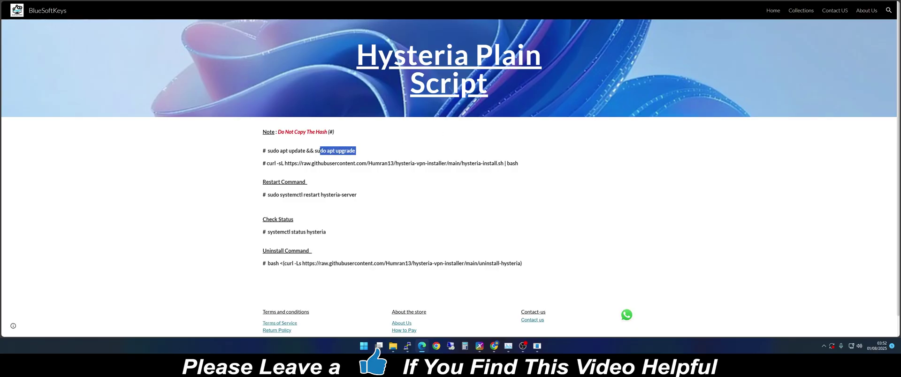
pyautogui.click(391, 151)
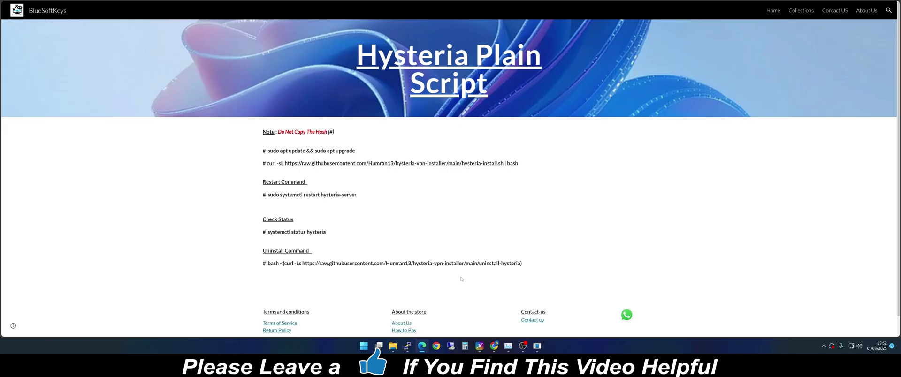
pyautogui.click(407, 347)
pyautogui.moveTo(390, 60); pyautogui.dragTo(425, 65)
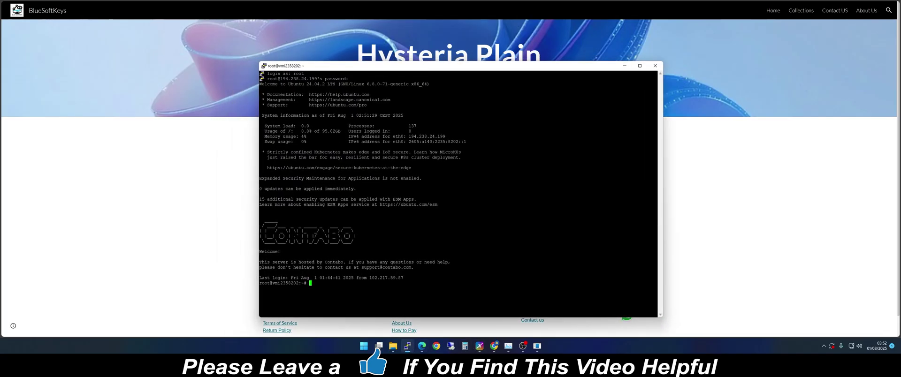
pyautogui.press('super+Down')
pyautogui.press('super+Down')
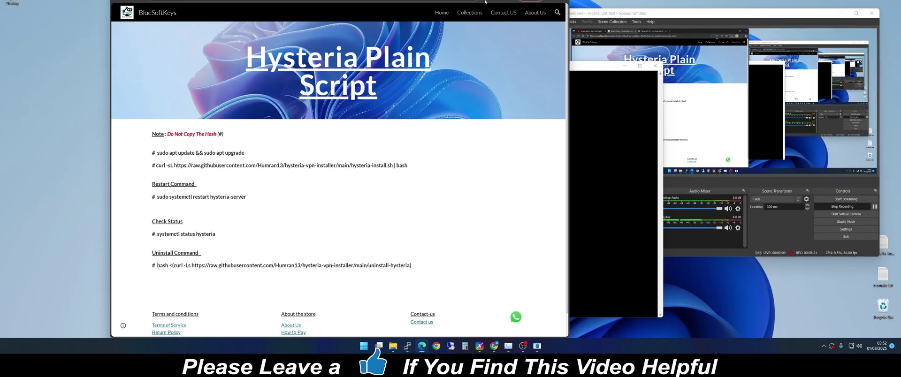
pyautogui.press('super+Right')
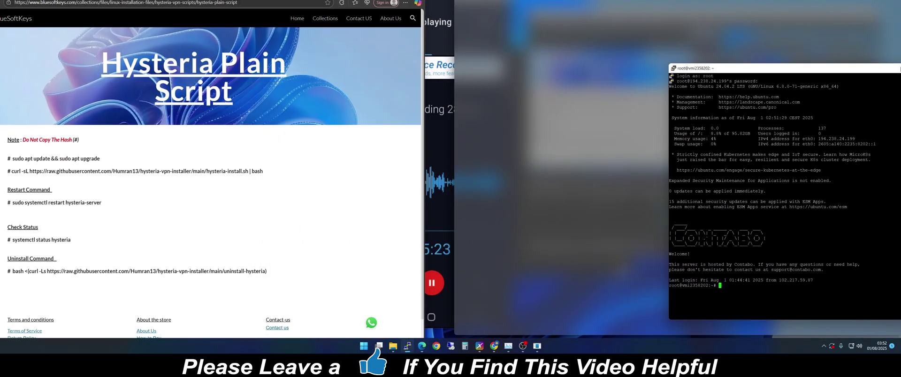
pyautogui.click(109, 71)
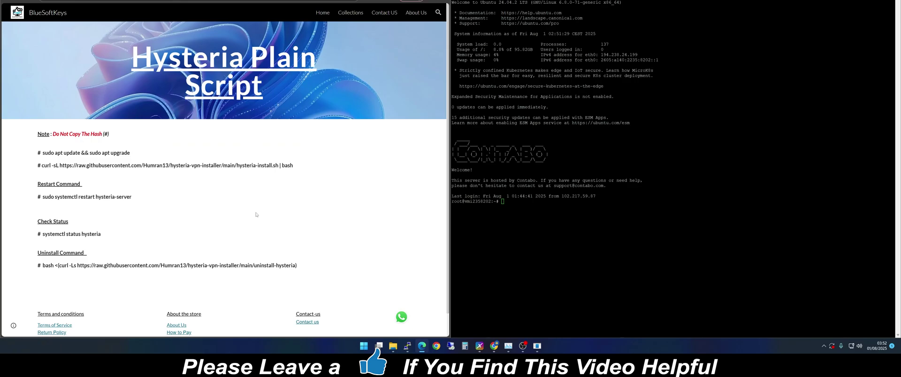
# - Copy 'sudo apt update && sudo apt upgrade' from the page and run it in PuTTY
pyautogui.scroll(-1, 235, 207)
pyautogui.moveTo(133, 128); pyautogui.dragTo(44, 128)
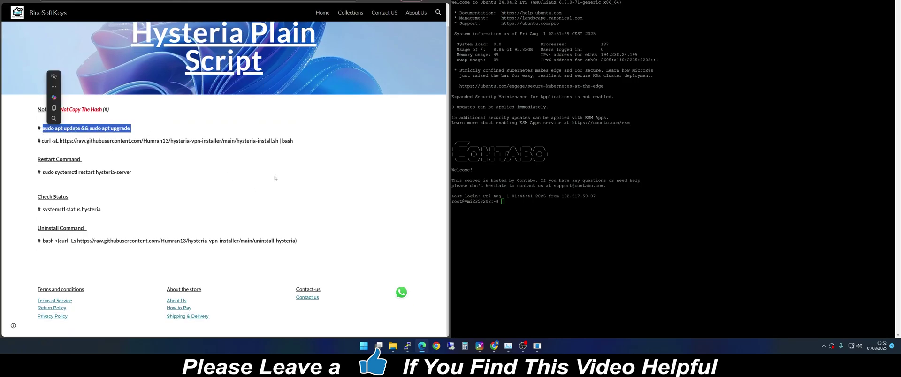
pyautogui.rightClick(76, 126)
pyautogui.click(94, 130)
pyautogui.hotkey('alt', 'Tab')
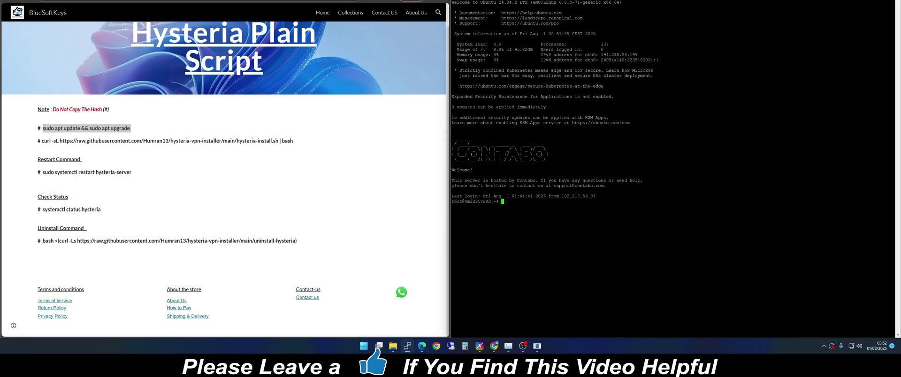
pyautogui.hotkey('ctrl', 'v')
pyautogui.press('Return')
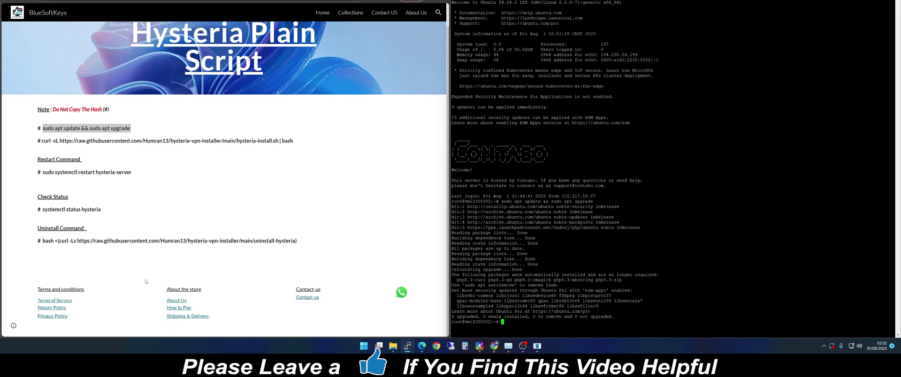
# - Run the copied curl hysteria-install.sh | bash command in PuTTY and maximize the terminal
pyautogui.moveTo(294, 141); pyautogui.dragTo(42, 141)
pyautogui.rightClick(104, 142)
pyautogui.click(121, 148)
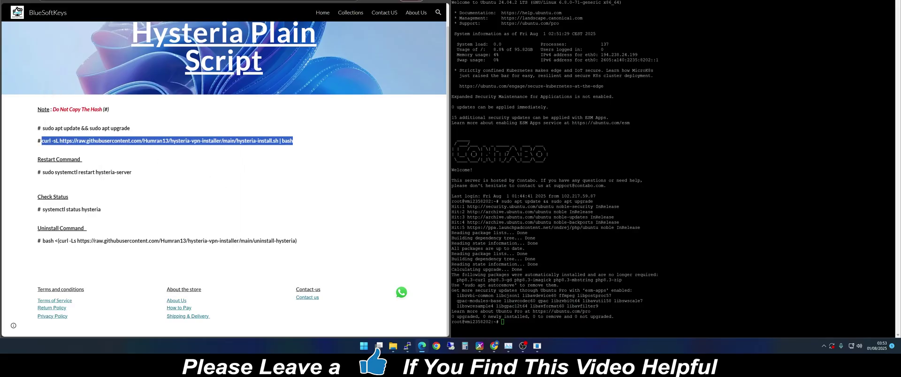
pyautogui.hotkey('alt', 'Tab')
pyautogui.hotkey('ctrl', 'v')
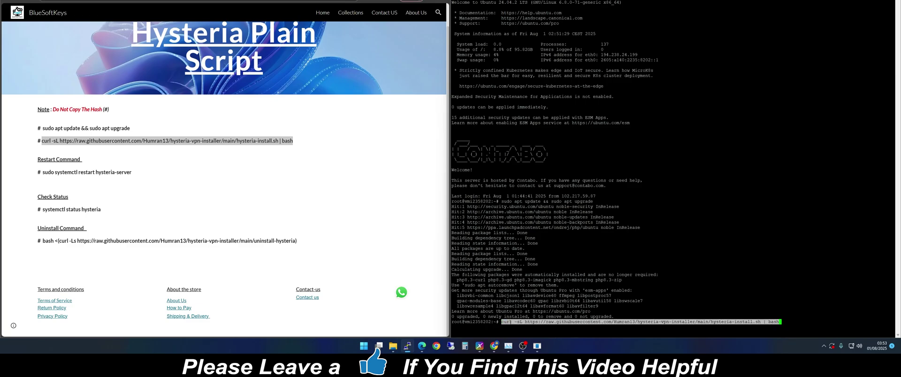
pyautogui.press('Return')
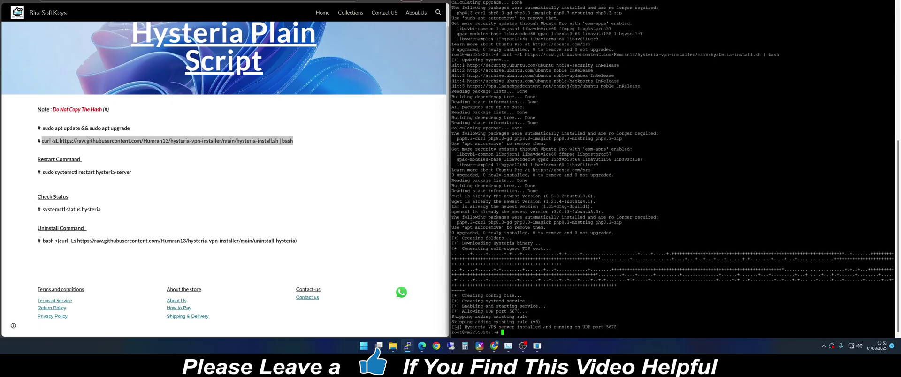
pyautogui.press('super+Up')
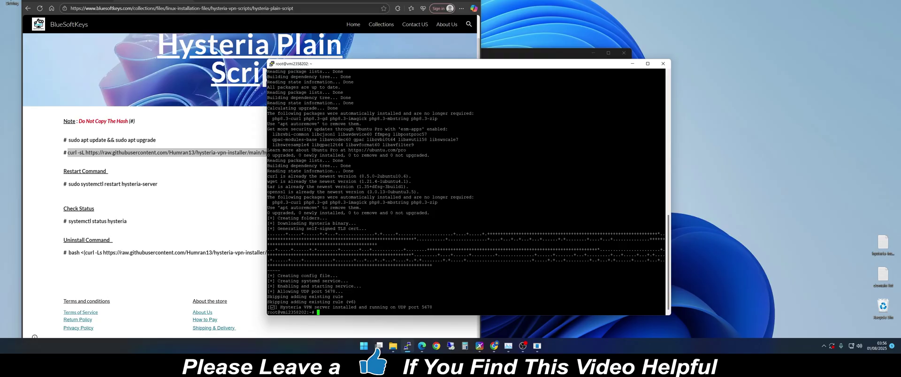
# - Launch WinSCP by searching 'win' in the Start menu and close the Check for Updates notice
pyautogui.press('super')
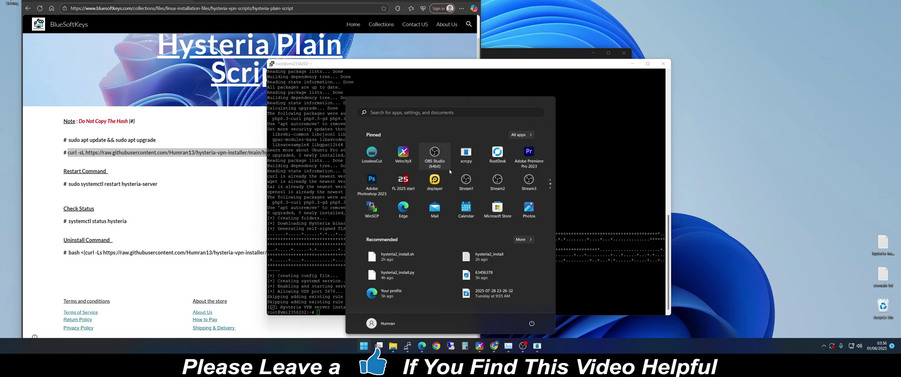
pyautogui.scroll(-1, 451, 178)
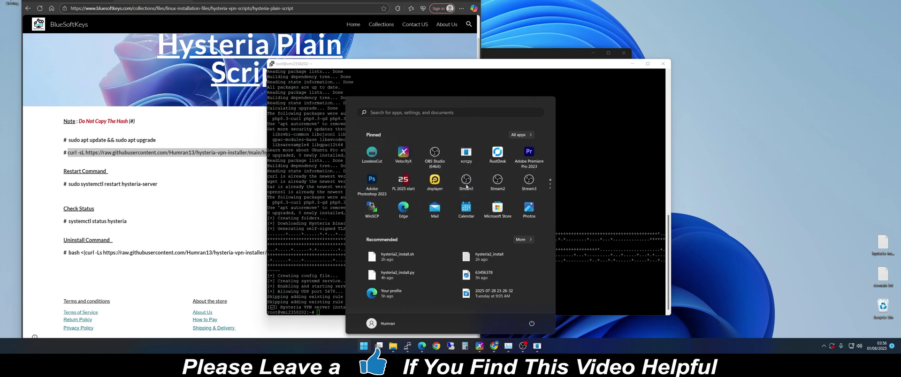
pyautogui.press('super')
pyautogui.press('super')
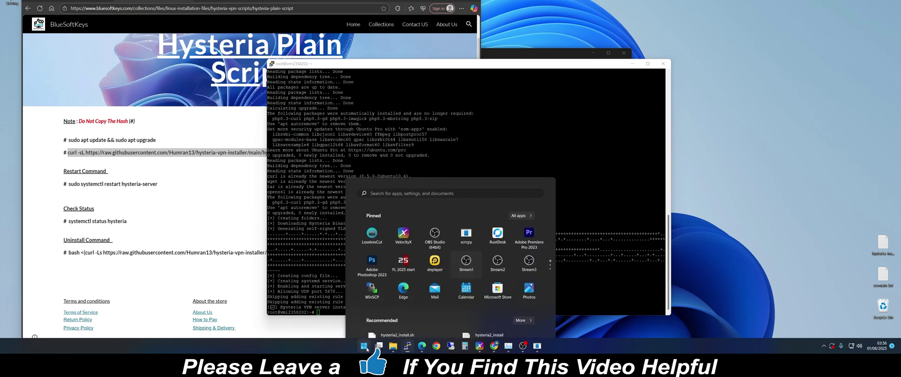
pyautogui.write('win')
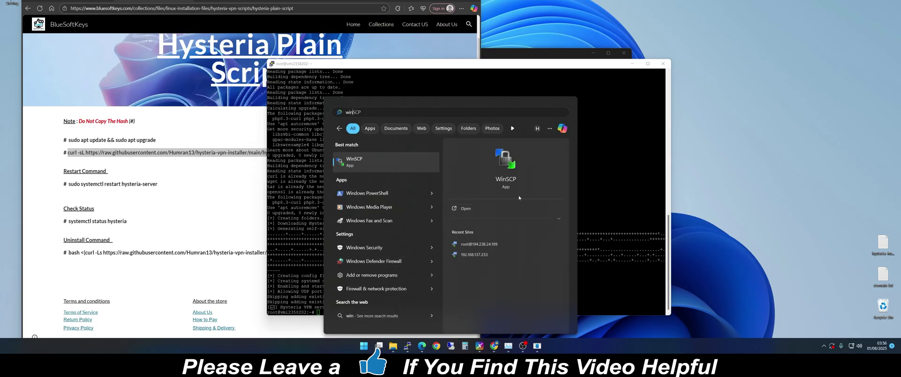
pyautogui.click(469, 212)
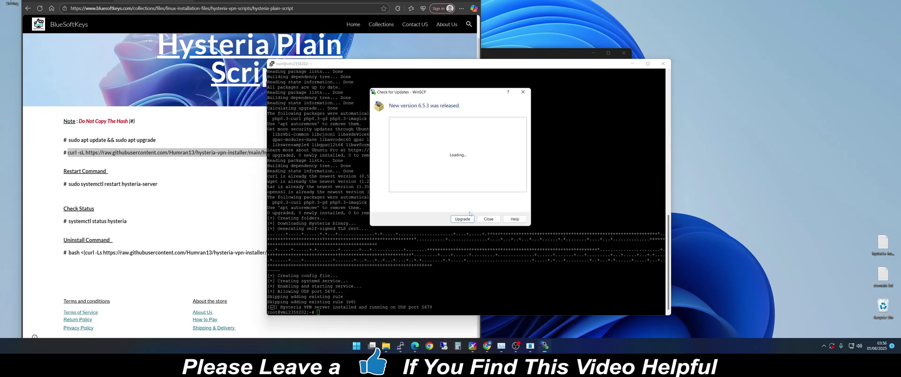
pyautogui.click(489, 219)
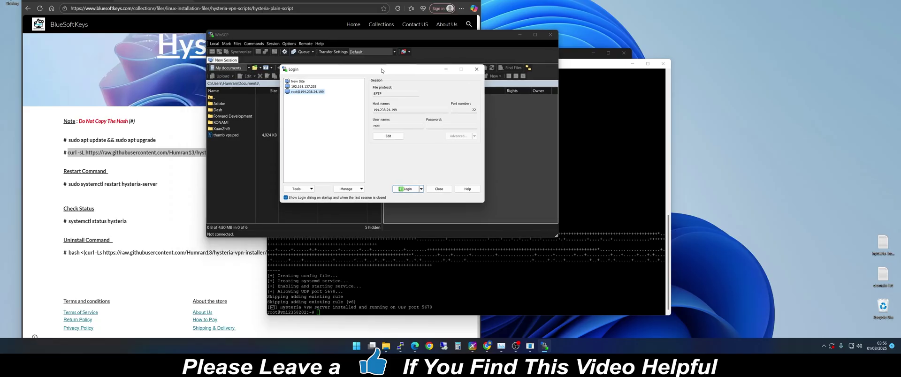
# - Copy host 194.238.24.199 from the saved site into a new site's host name field
pyautogui.doubleClick(394, 111)
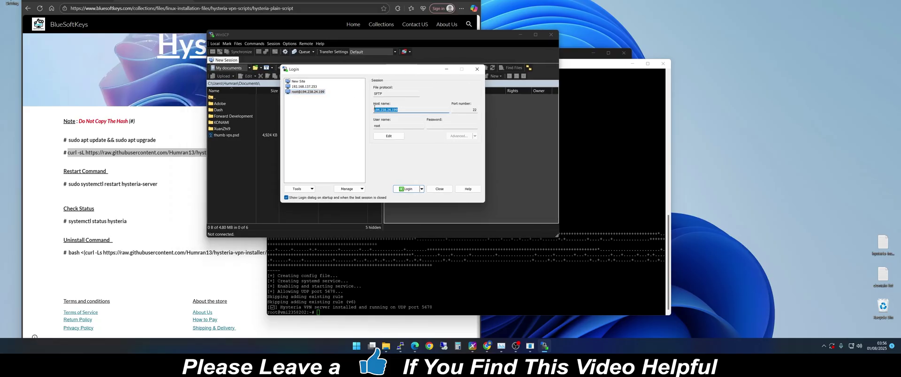
pyautogui.rightClick(385, 110)
pyautogui.click(407, 114)
pyautogui.click(299, 82)
pyautogui.click(395, 110)
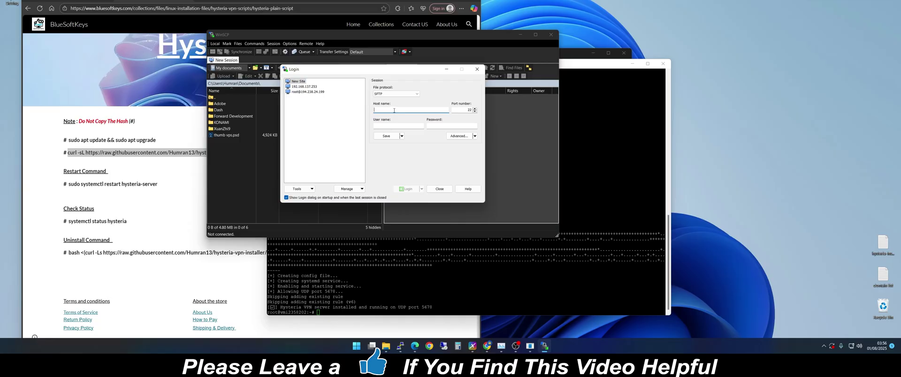
pyautogui.rightClick(395, 110)
pyautogui.click(425, 139)
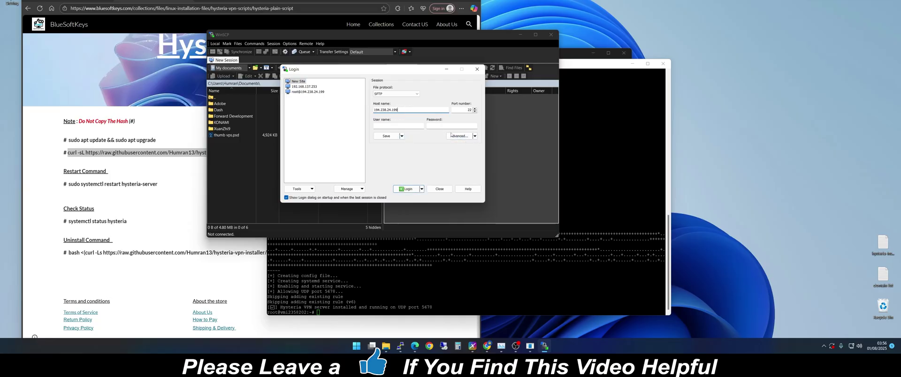
# - Save the site with user name root and log in with the root password
pyautogui.click(392, 125)
pyautogui.click(387, 137)
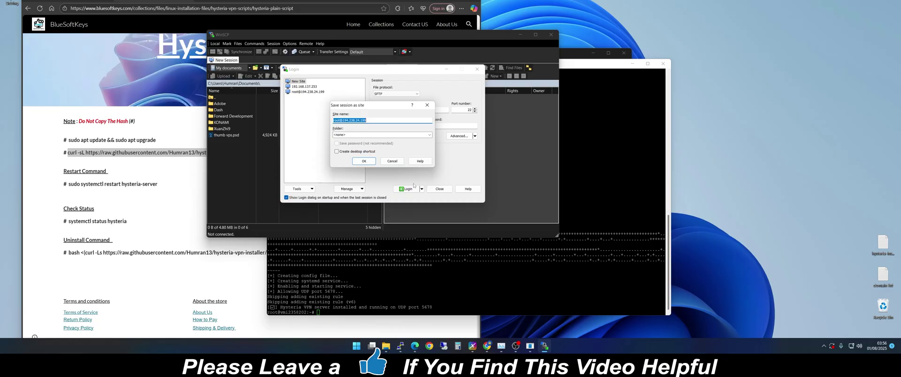
pyautogui.press('Return')
pyautogui.click(412, 187)
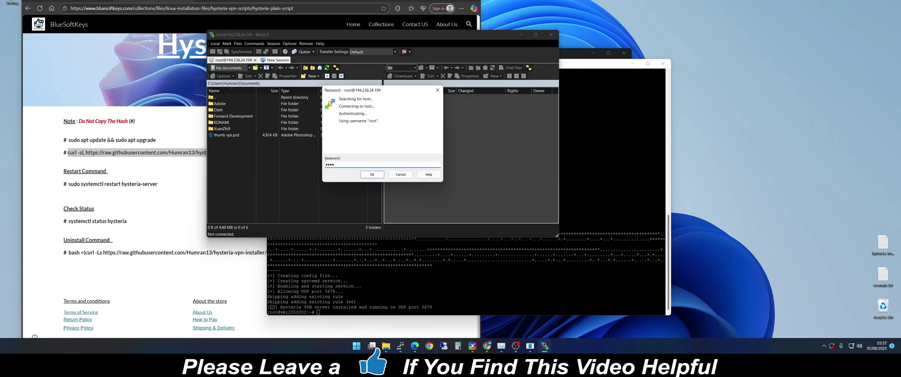
pyautogui.click(372, 175)
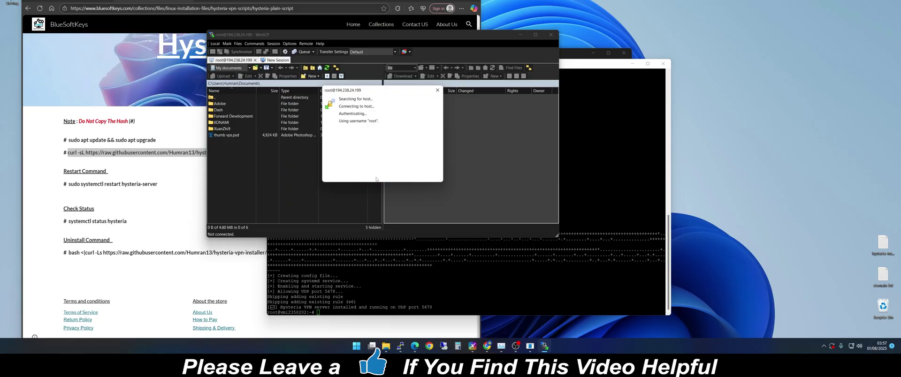